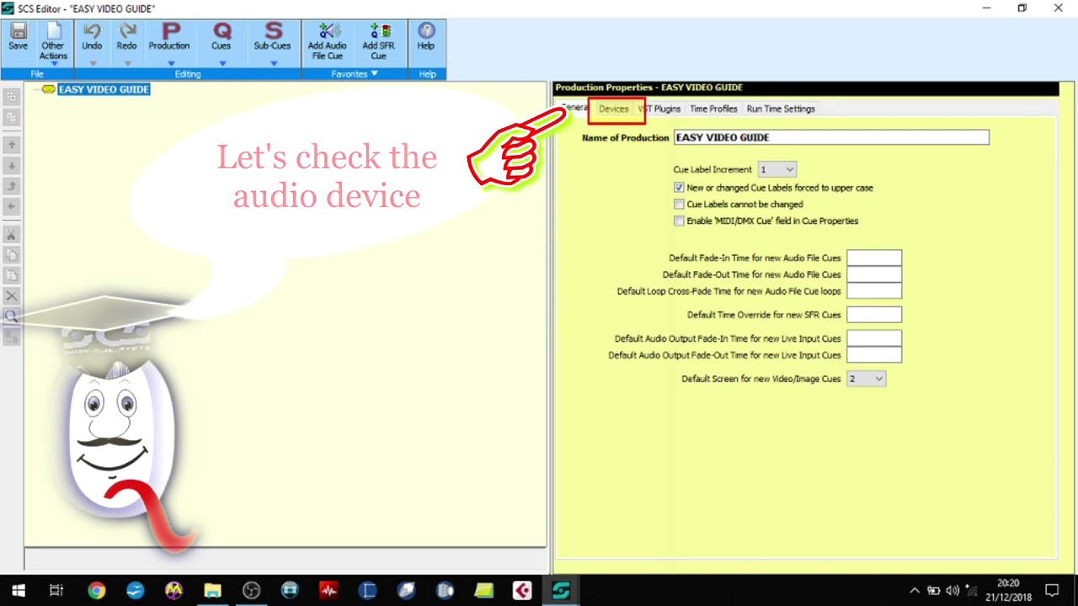
# In the production's device settings, map the Front audio output to the Default Audio Device.
pyautogui.click(613, 108)
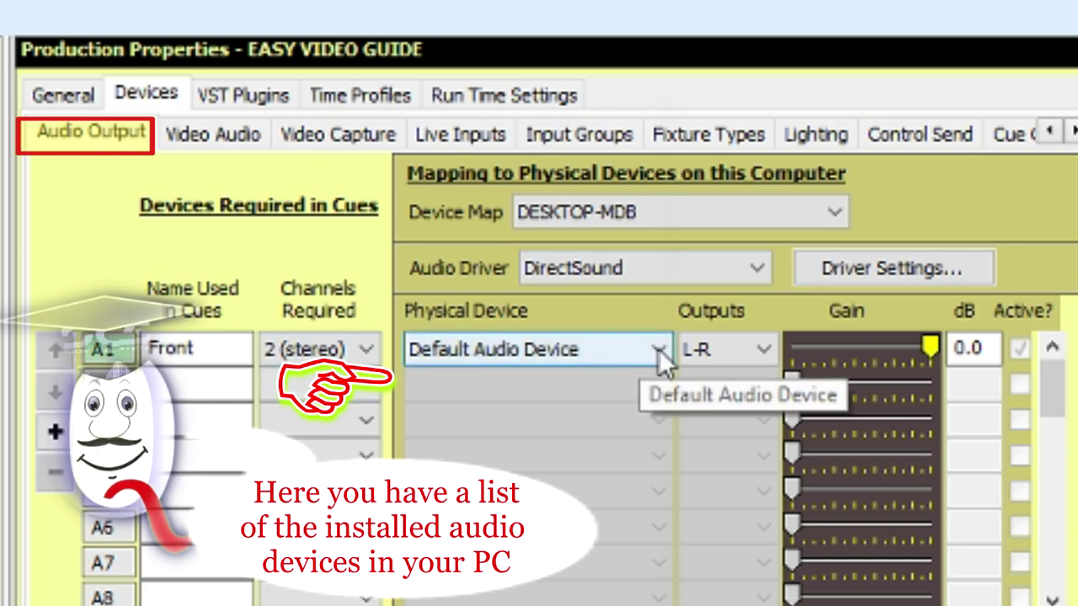
pyautogui.click(660, 352)
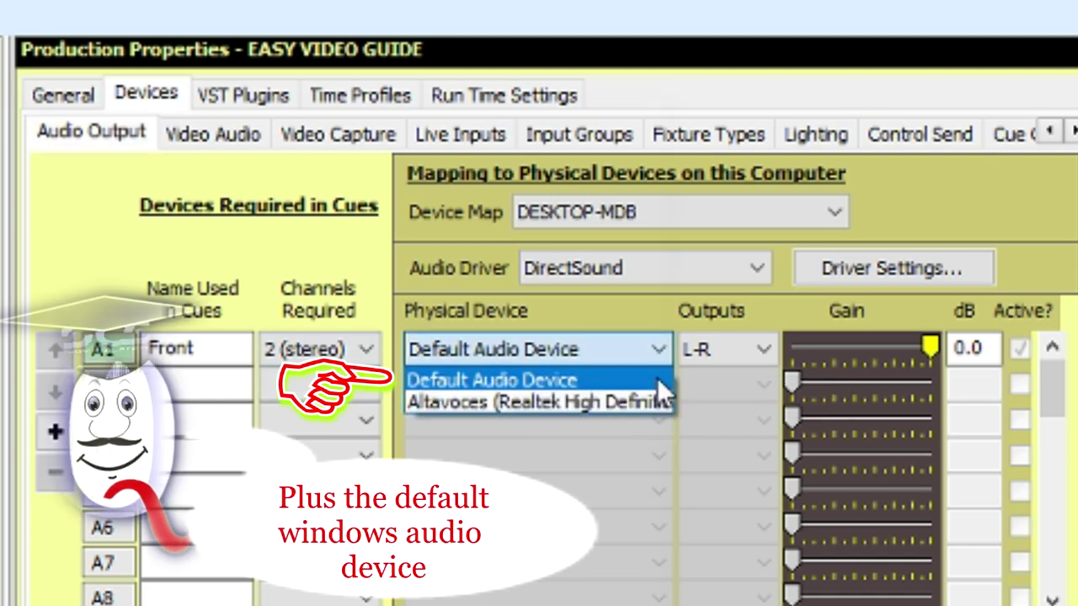
pyautogui.click(663, 382)
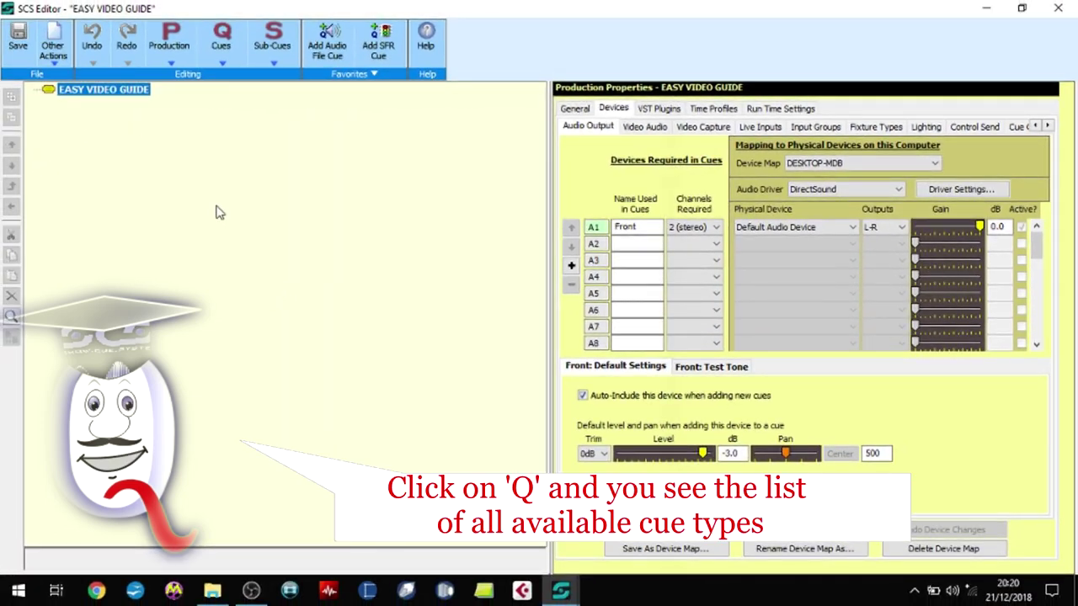
# Add an audio file cue using The Bethroted - Overture.mp3.
pyautogui.click(225, 73)
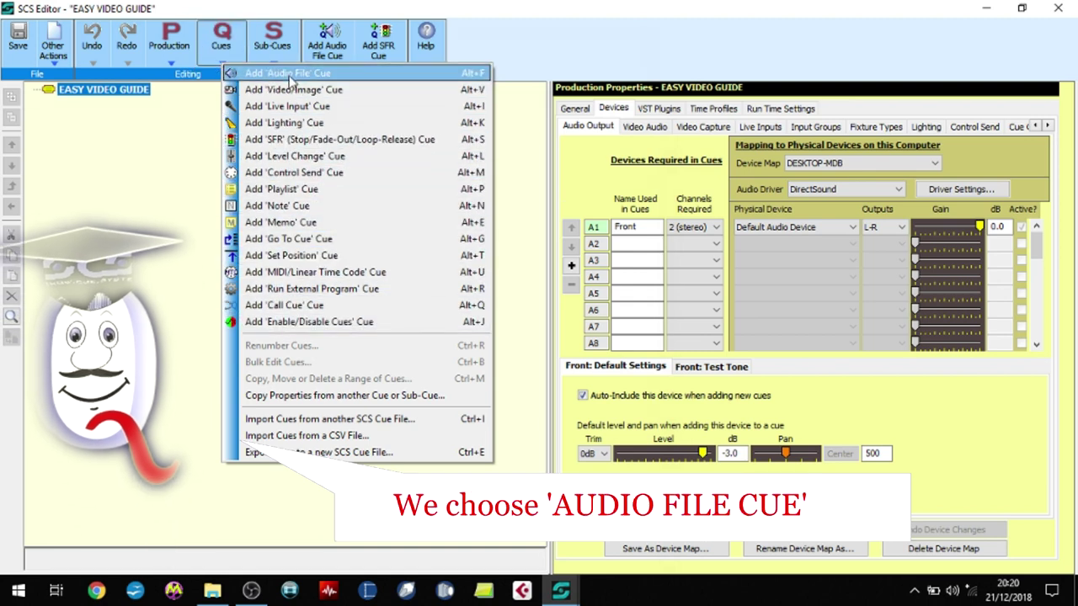
pyautogui.click(291, 76)
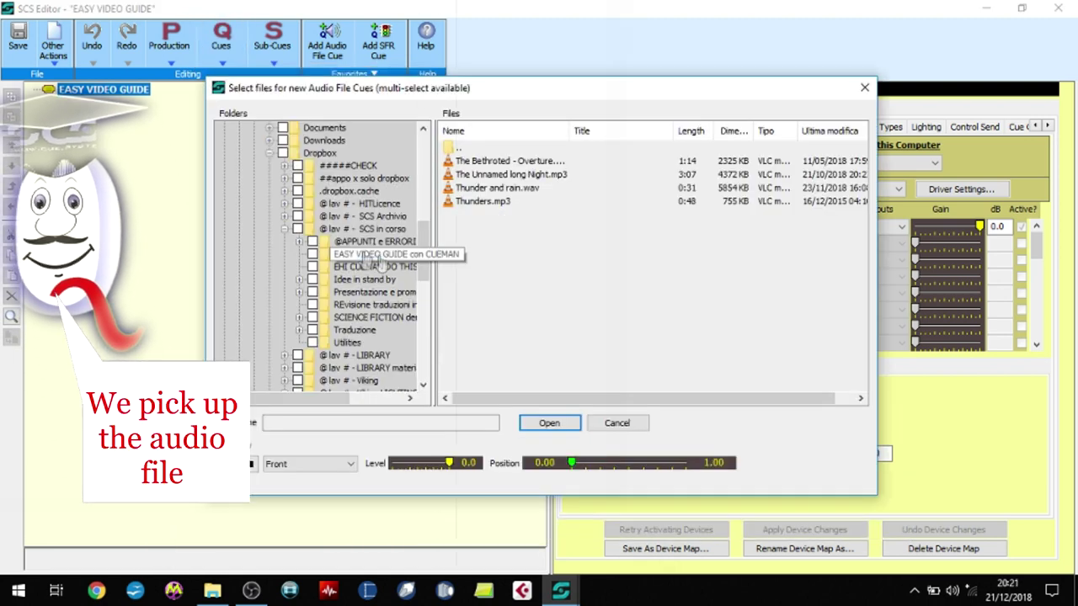
pyautogui.click(507, 161)
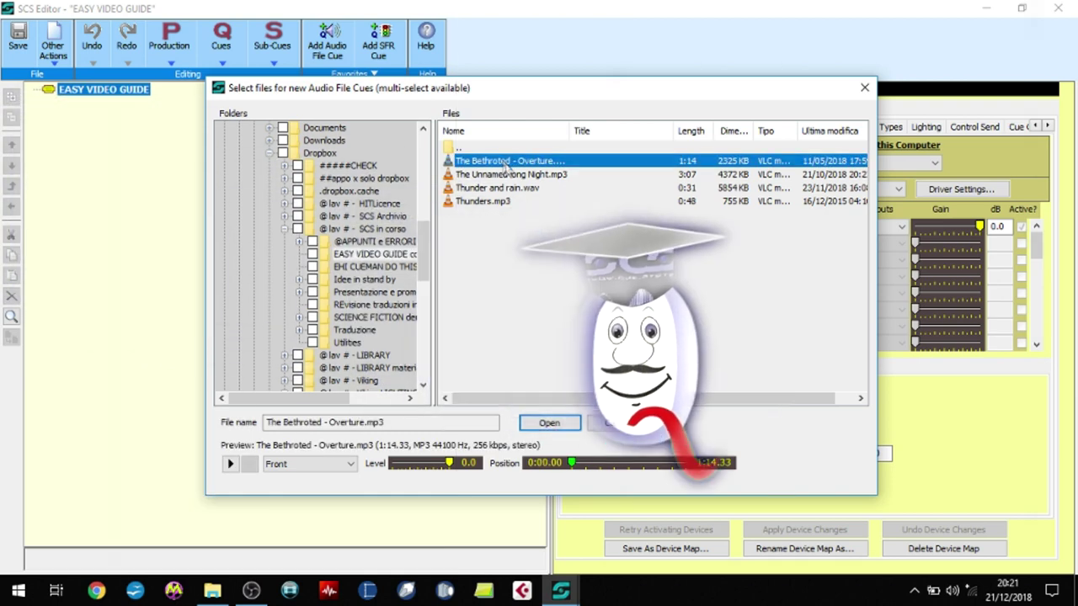
pyautogui.click(552, 422)
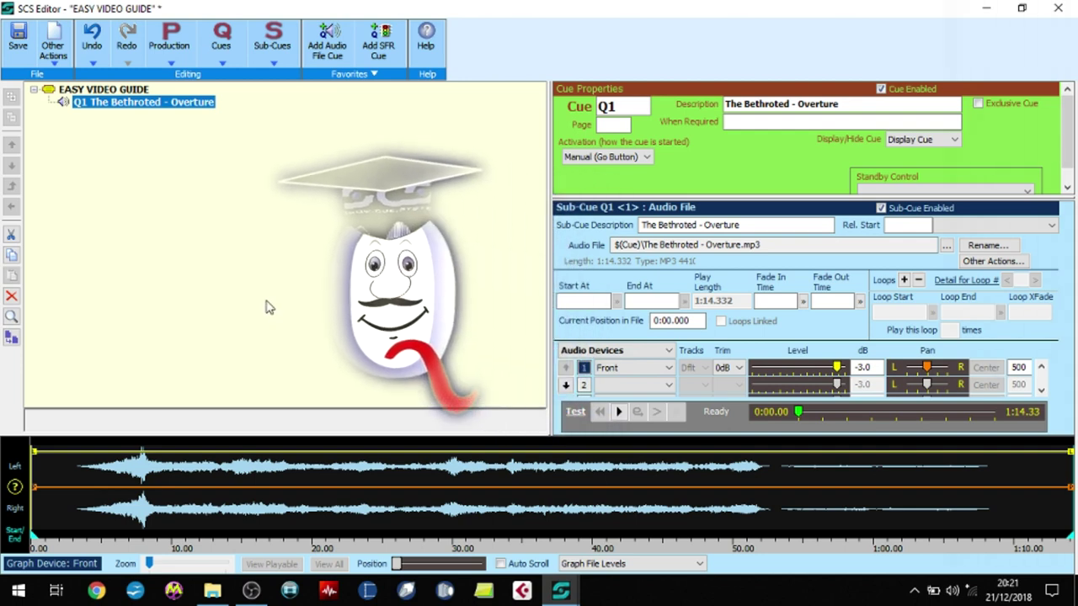
# Test-play the overture cue while setting its level to -3.1 dB, trying the pan and returning it to center.
pyautogui.click(620, 412)
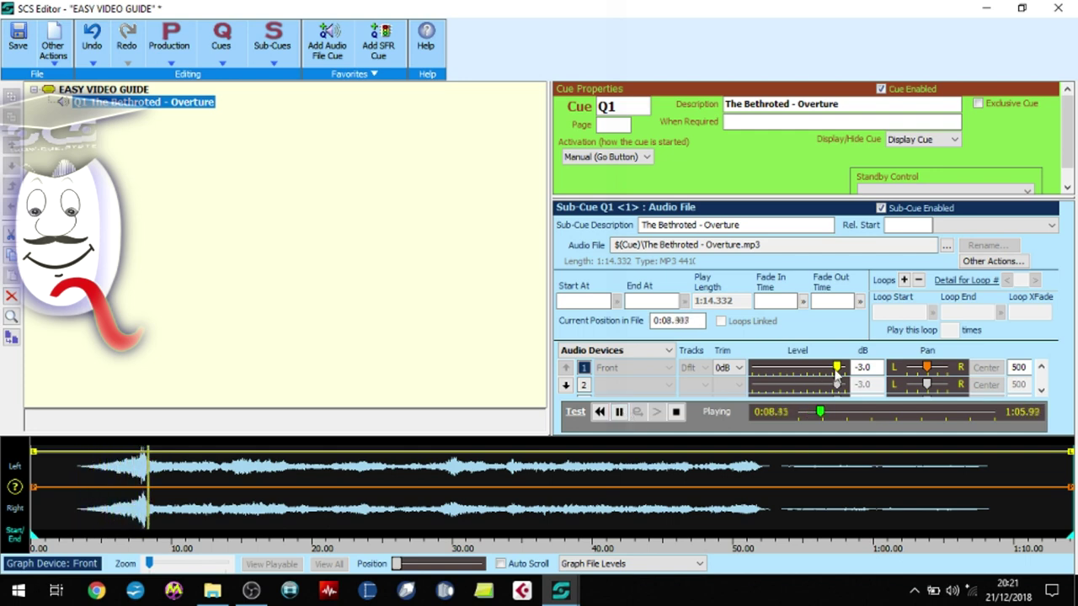
pyautogui.moveTo(838, 371)
pyautogui.mouseDown()
pyautogui.moveTo(815, 374)
pyautogui.moveTo(841, 373)
pyautogui.mouseUp()
pyautogui.moveTo(926, 368)
pyautogui.mouseDown()
pyautogui.moveTo(909, 369)
pyautogui.moveTo(929, 370)
pyautogui.mouseUp()
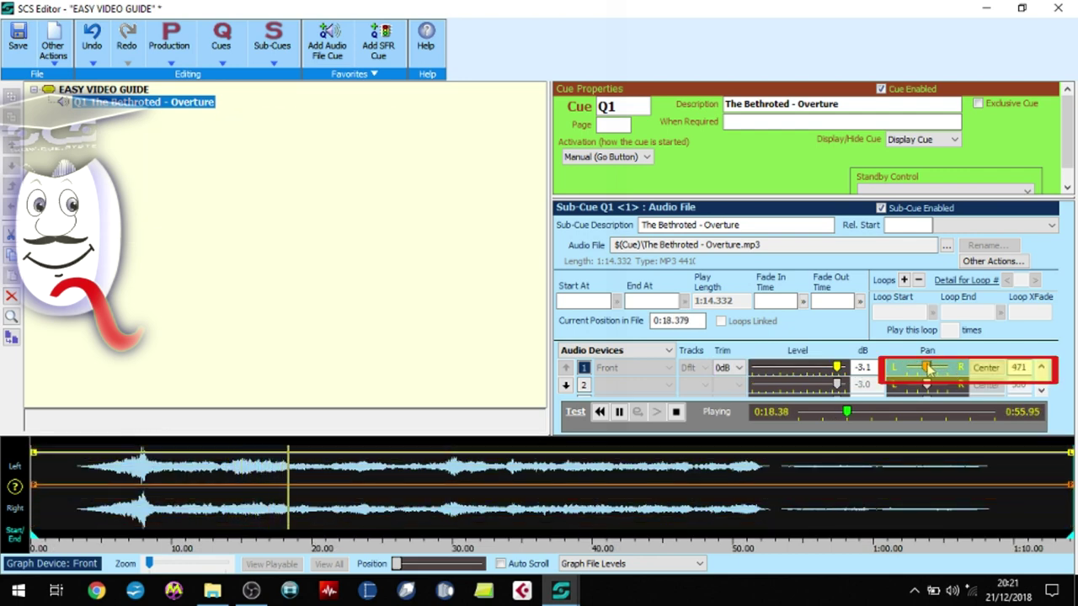
pyautogui.click(984, 368)
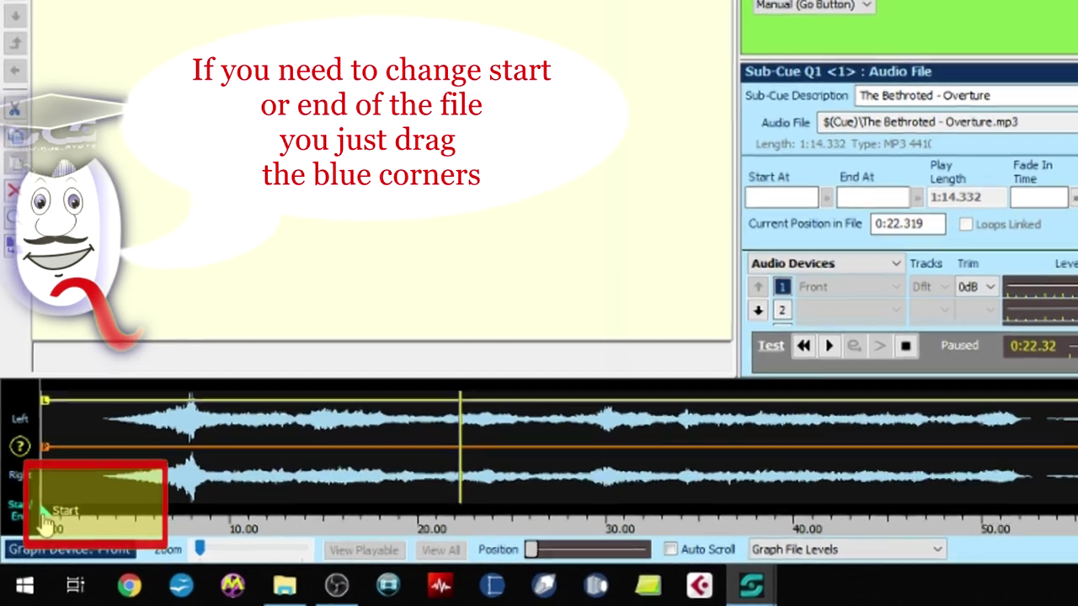
# Trim the overture on the audio graph to start at 0:03.149 and end at 0:53.021.
pyautogui.moveTo(42, 527); pyautogui.dragTo(114, 497)
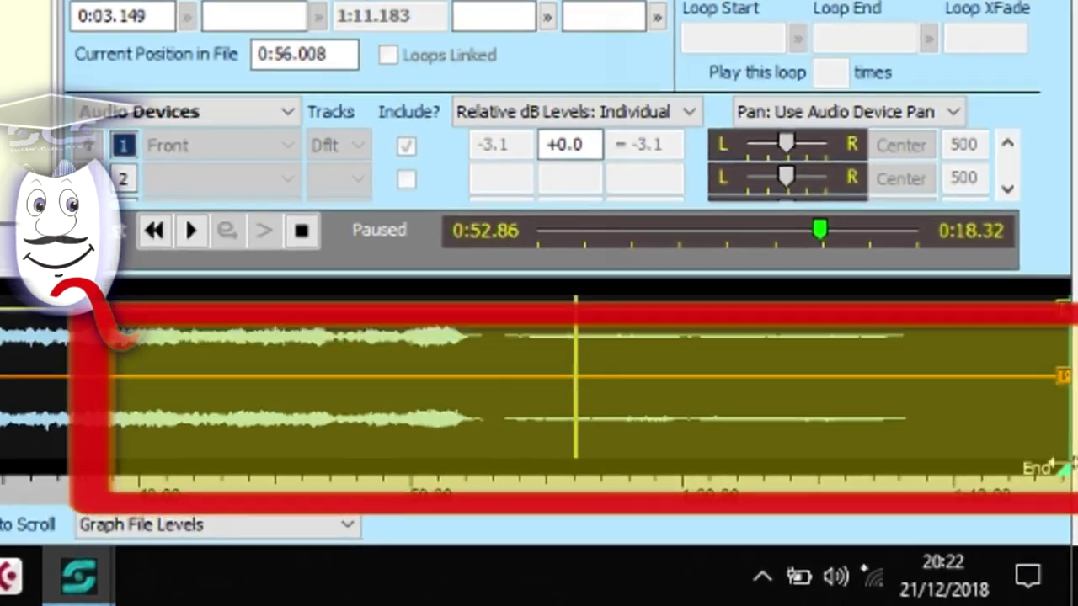
pyautogui.moveTo(1068, 503); pyautogui.dragTo(905, 493)
pyautogui.moveTo(844, 450)
pyautogui.mouseDown()
pyautogui.moveTo(635, 443)
pyautogui.moveTo(551, 454)
pyautogui.moveTo(464, 423)
pyautogui.mouseUp()
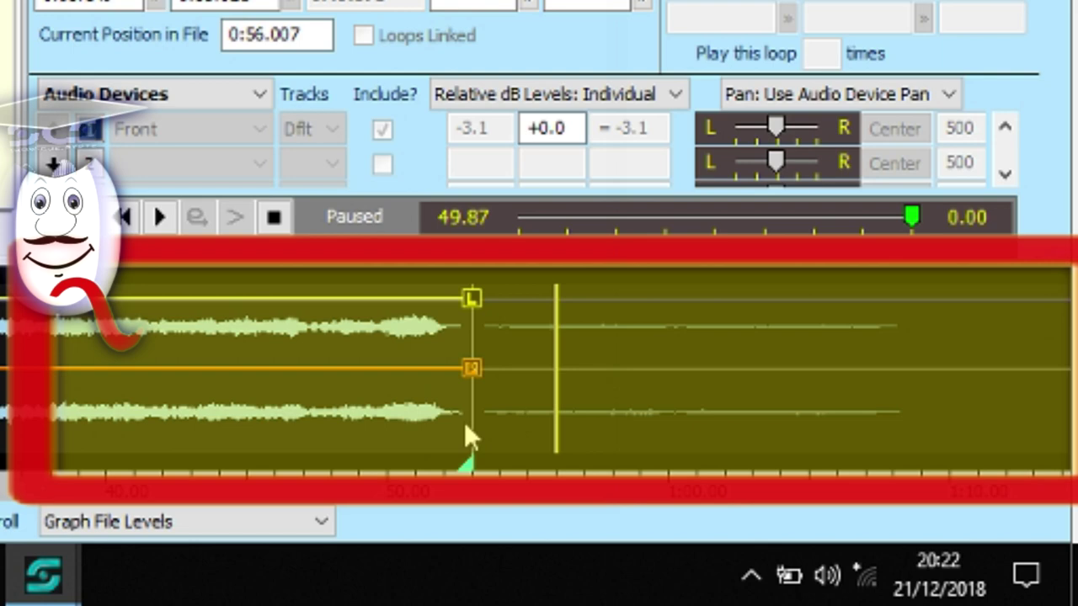
# Stop the test and replay the trimmed overture, skipping forward on the graph to shortly before its end.
pyautogui.click(276, 221)
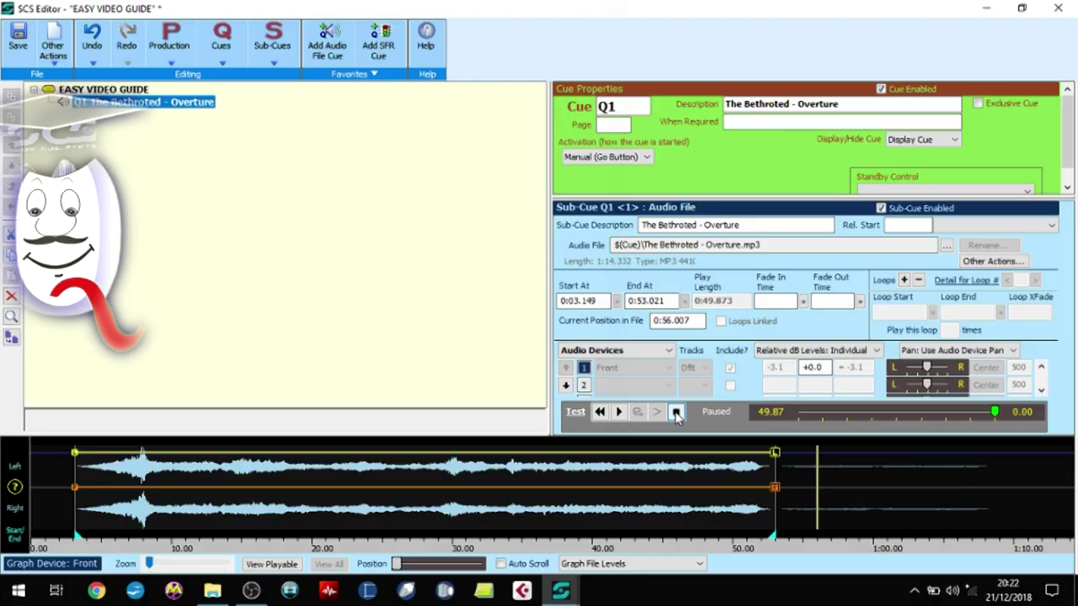
pyautogui.click(619, 413)
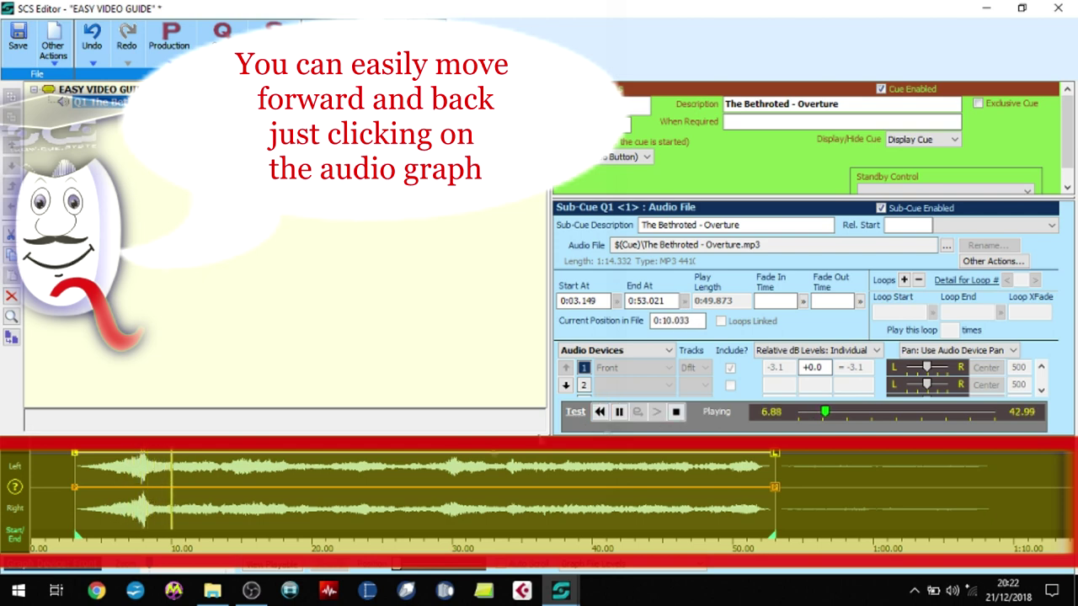
pyautogui.click(732, 492)
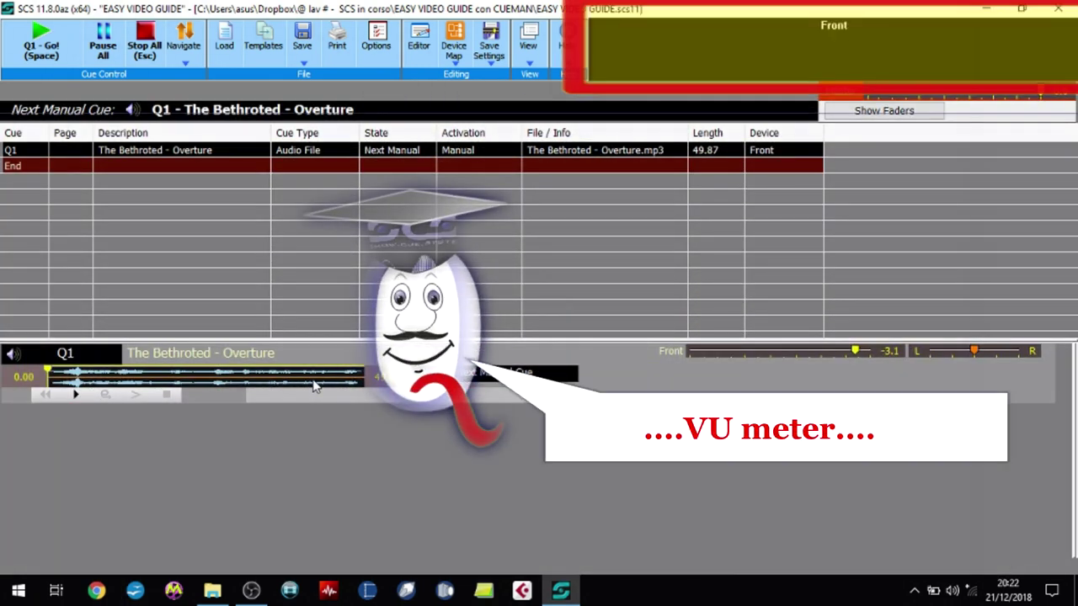
# Run the overture cue from the main cue list, watch its playback on the VU meter and stop it.
pyautogui.click(48, 54)
pyautogui.click(48, 54)
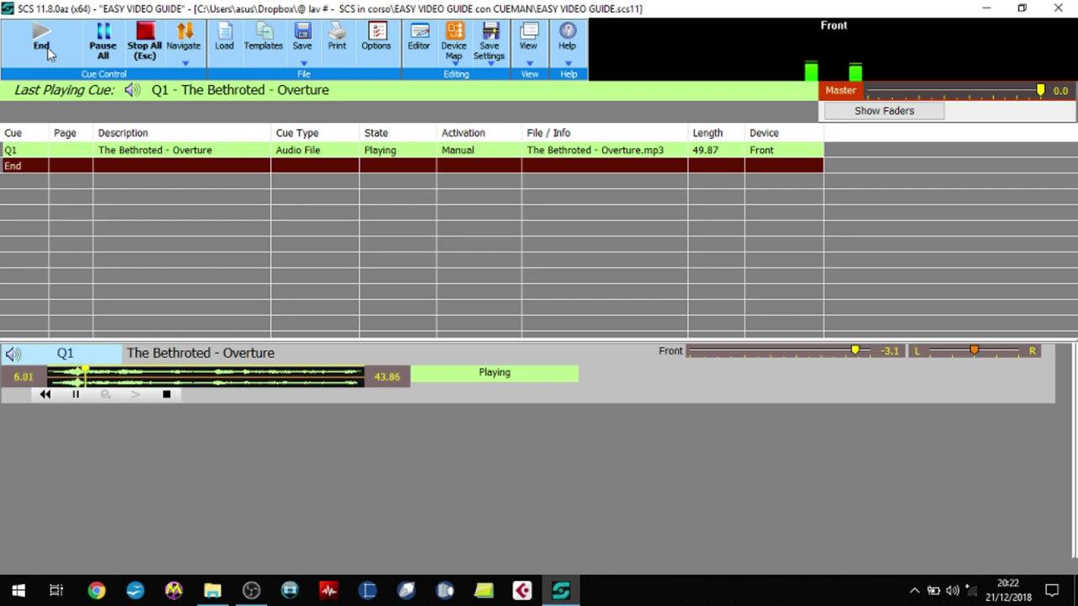
pyautogui.click(149, 53)
# Back in the cue editor, locate the overture's early peak and add a quick cue marker there, at 0:07.871.
pyautogui.click(421, 53)
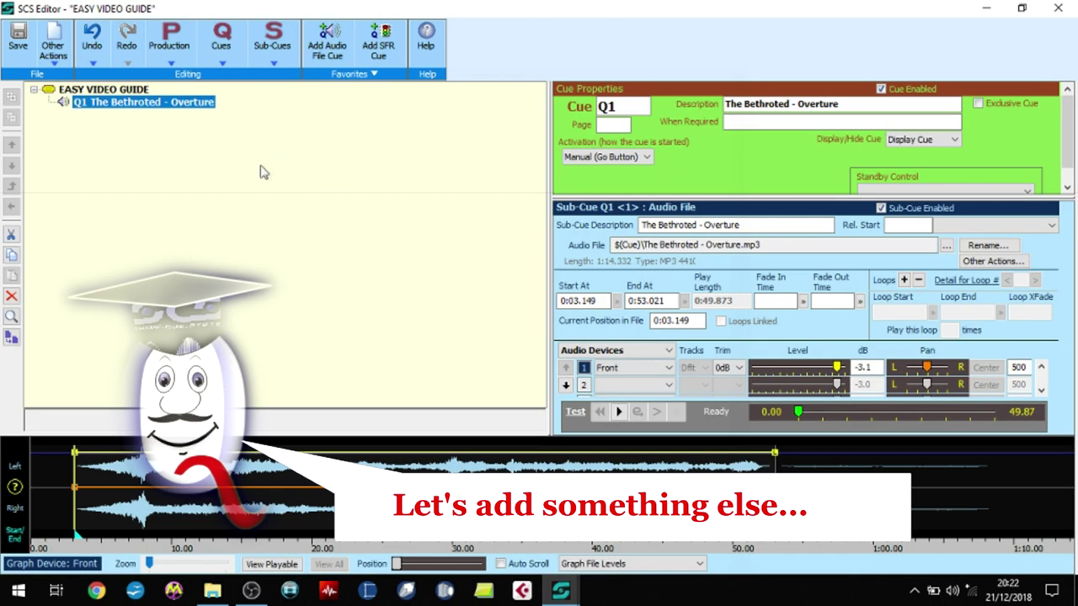
pyautogui.click(143, 492)
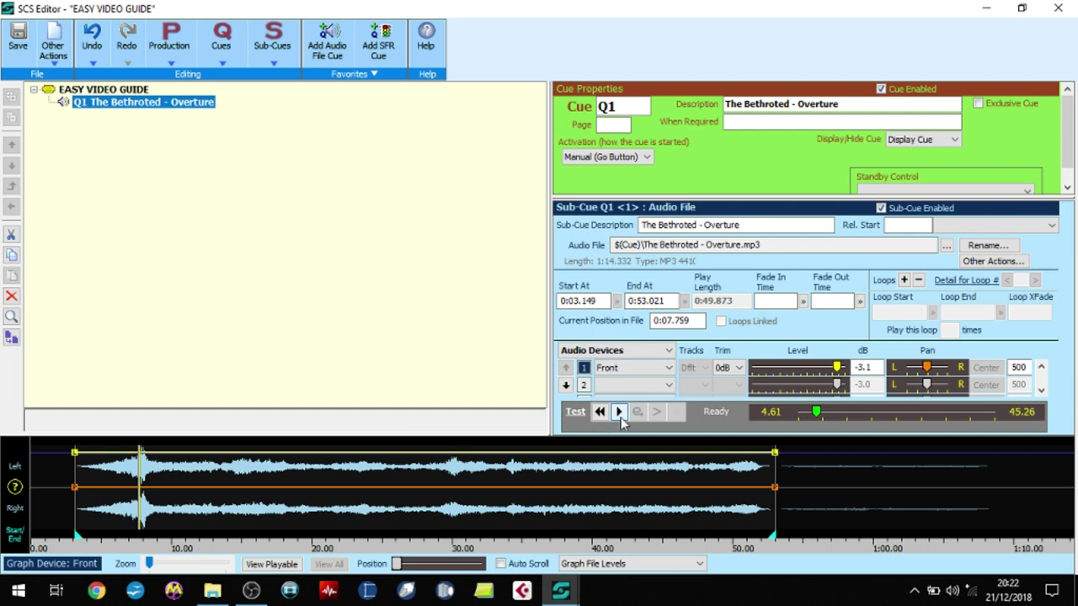
pyautogui.click(620, 414)
pyautogui.click(620, 413)
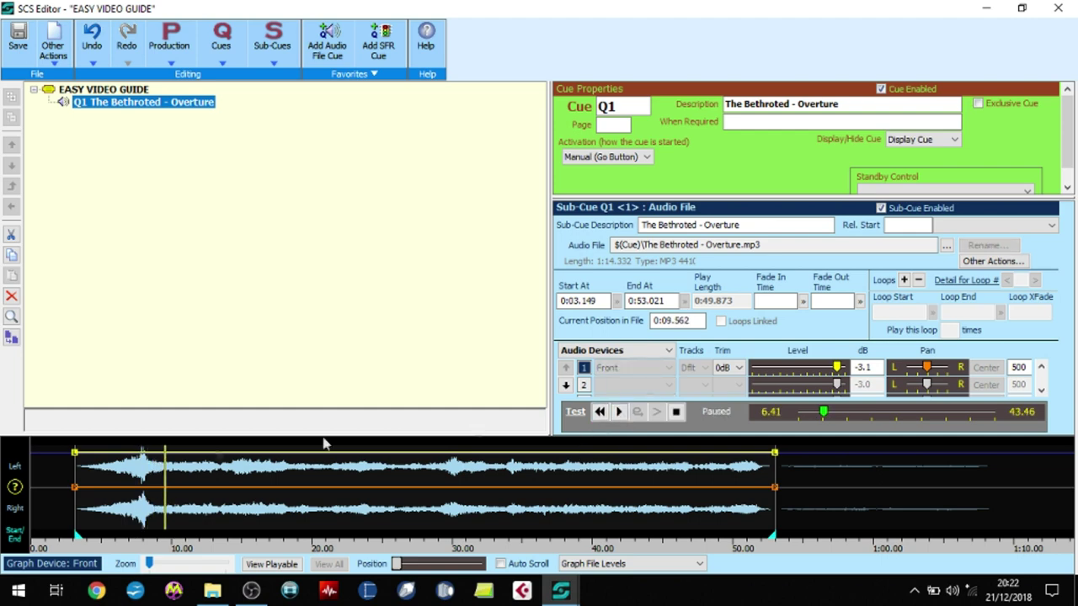
pyautogui.rightClick(145, 480)
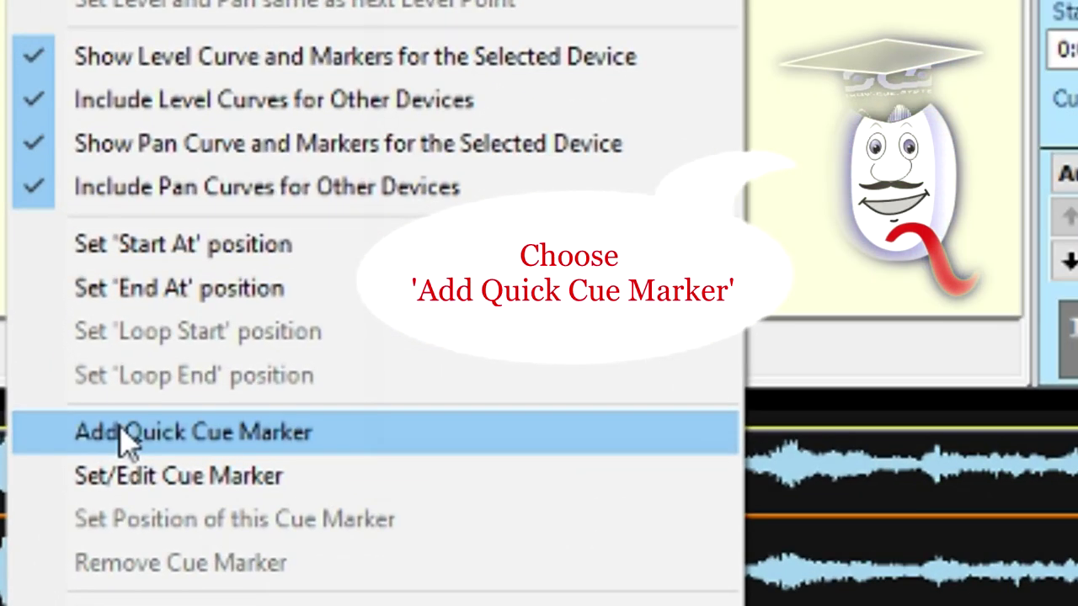
pyautogui.click(122, 437)
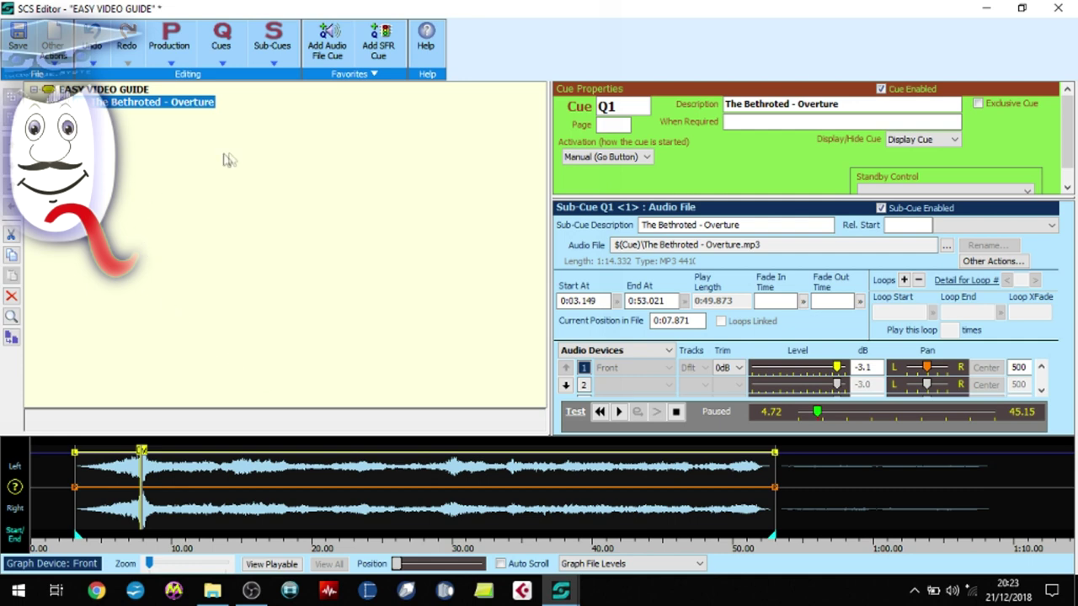
# Add an audio file cue using Thunder and rain.wav, trim its start to 0.165 and test-play it briefly.
pyautogui.click(326, 48)
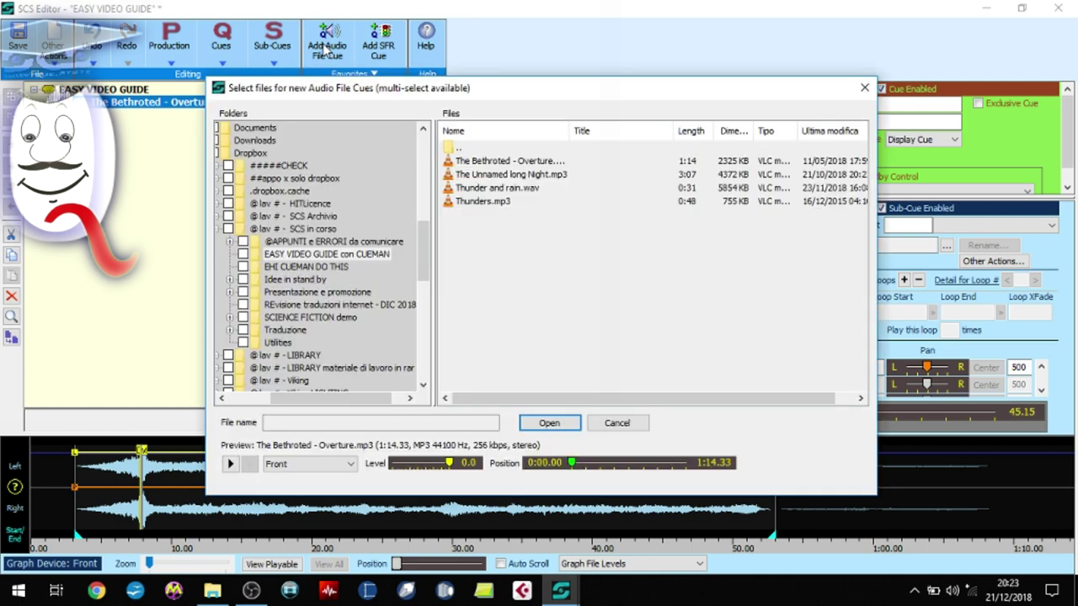
pyautogui.click(498, 190)
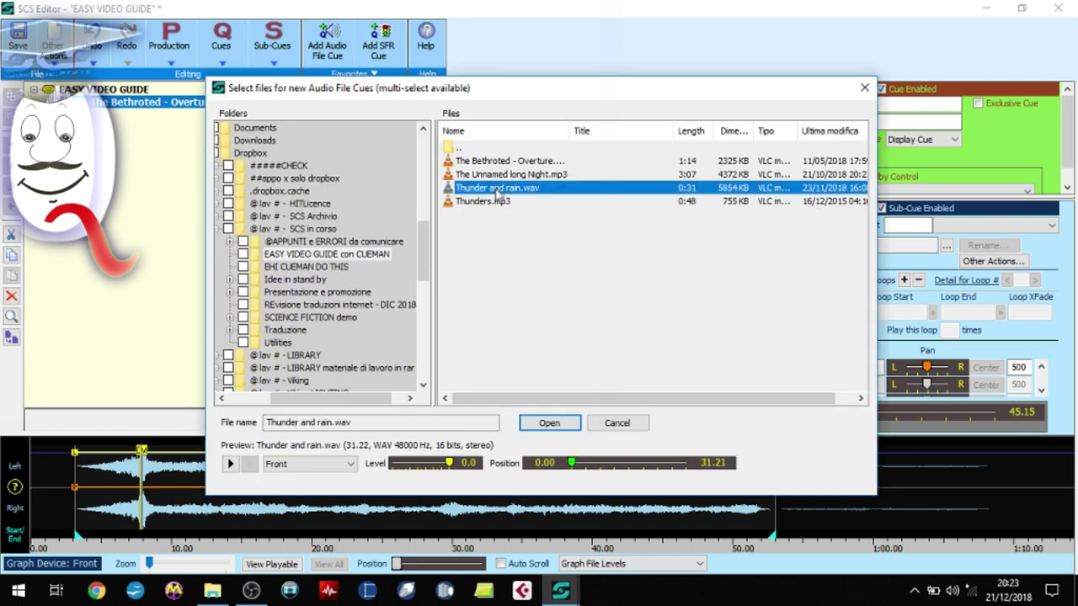
pyautogui.click(551, 423)
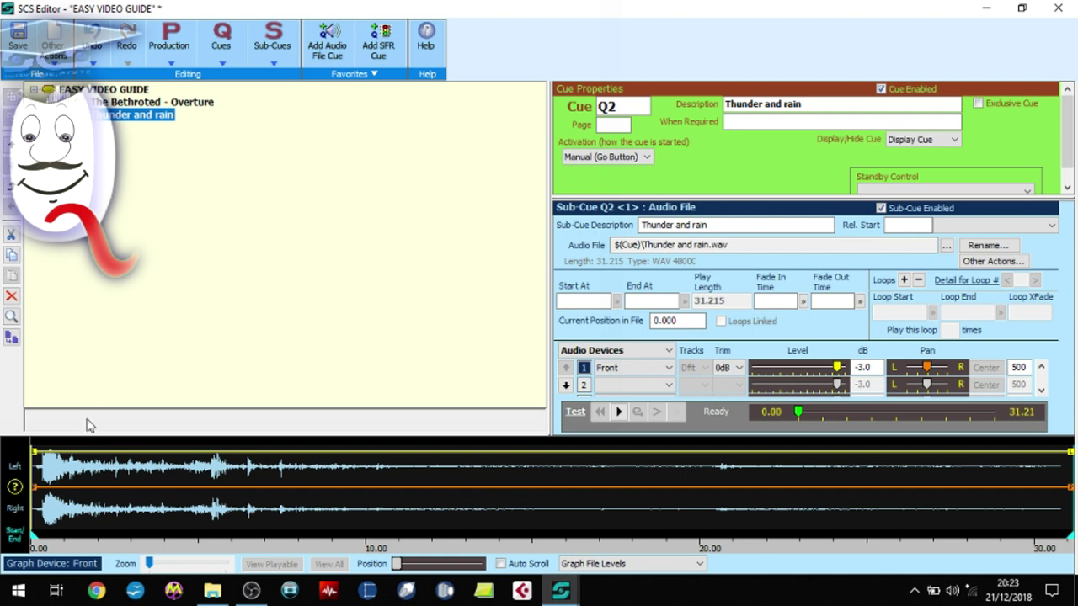
pyautogui.moveTo(36, 544); pyautogui.dragTo(38, 536)
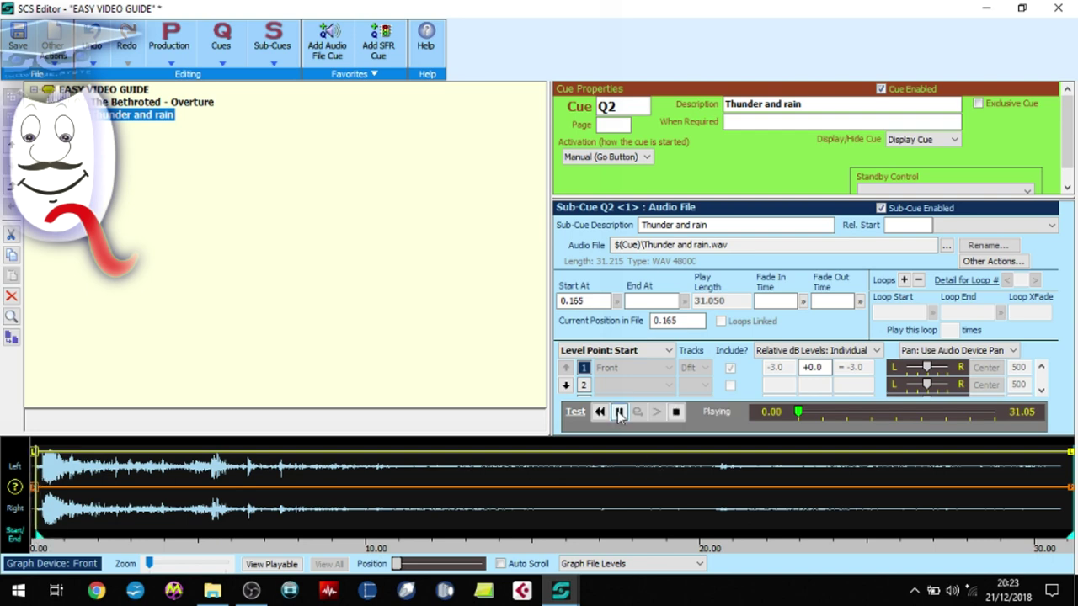
pyautogui.click(676, 412)
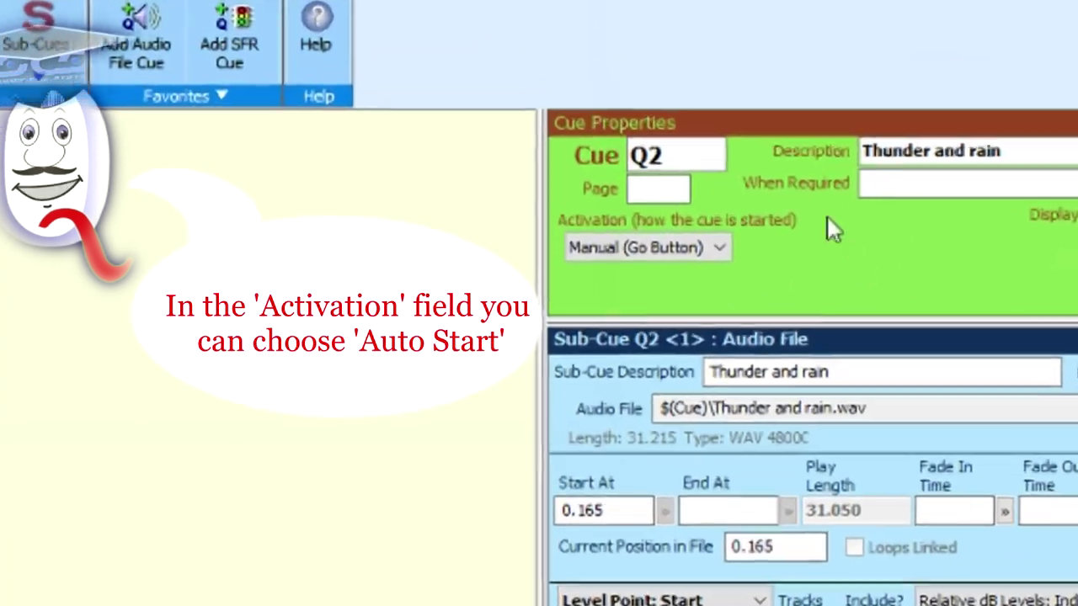
# Set the Thunder and rain cue's activation to Auto Start on cue marker Q1 M1.
pyautogui.click(729, 250)
pyautogui.click(683, 299)
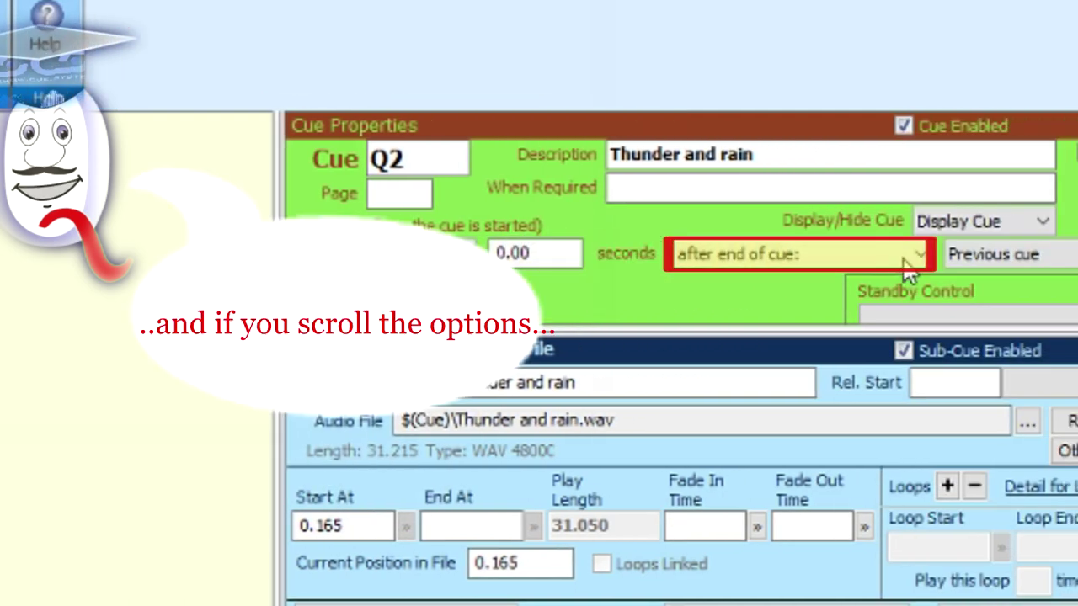
pyautogui.click(907, 261)
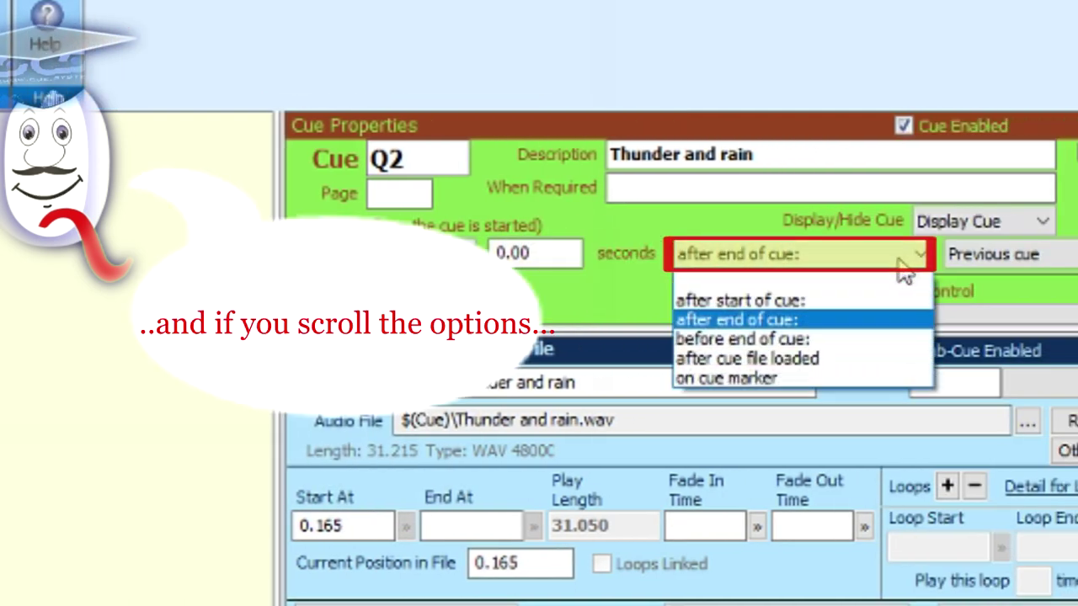
pyautogui.click(737, 377)
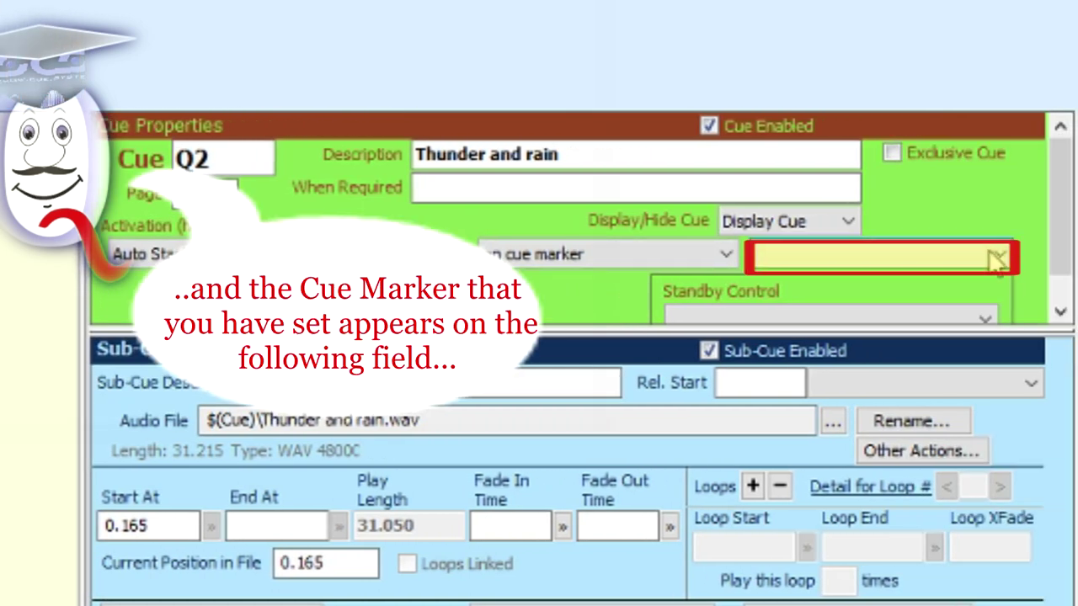
pyautogui.click(990, 254)
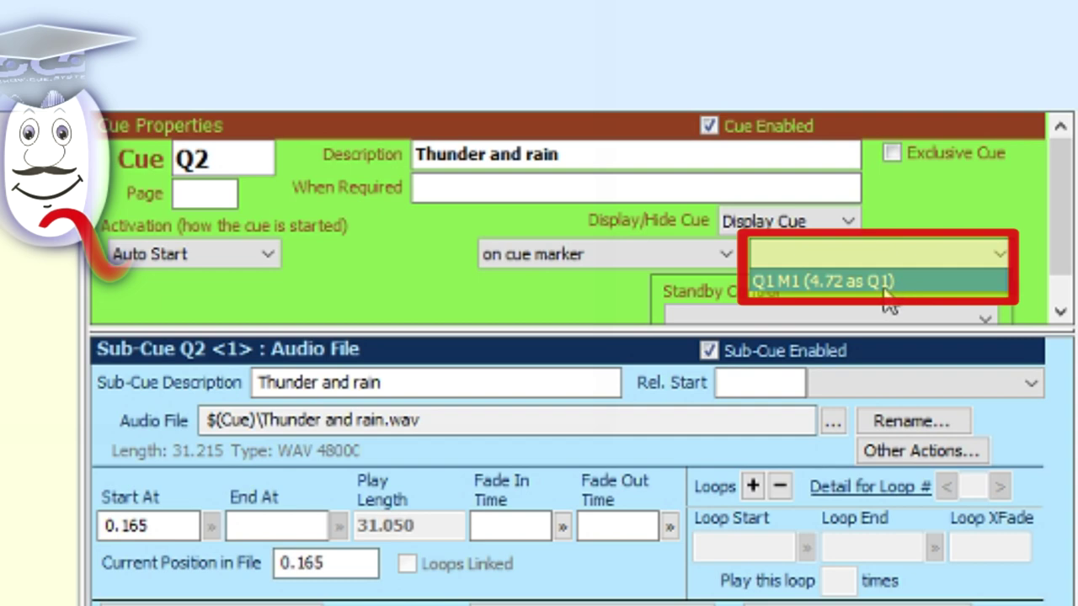
pyautogui.click(884, 287)
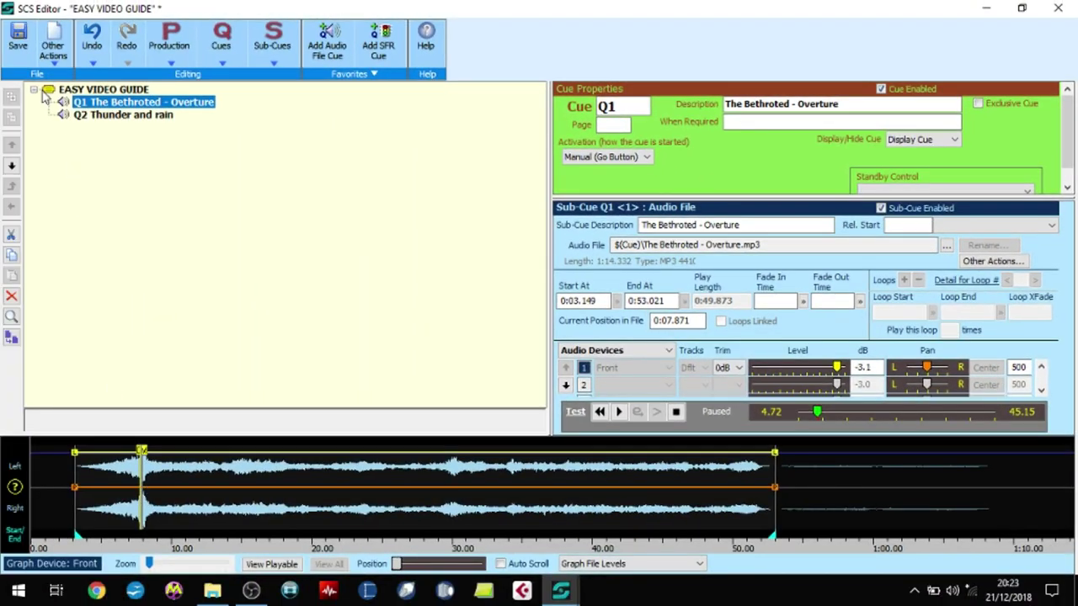
# Close the cue editor, run Q1 to check that its marker triggers the thunder cue, and stop all playback.
pyautogui.click(1059, 10)
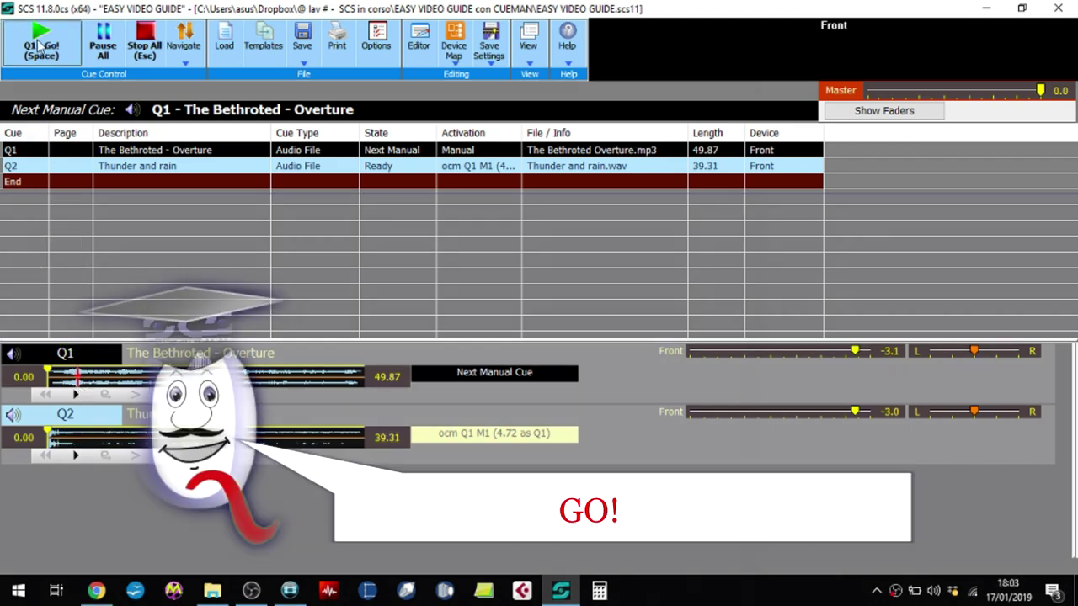
pyautogui.click(41, 46)
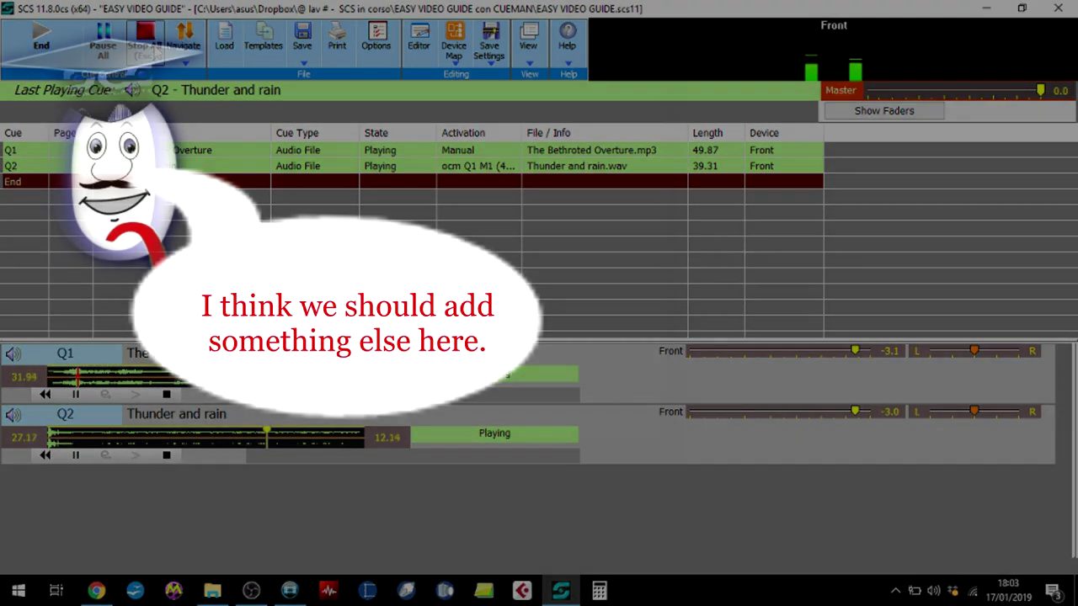
pyautogui.press('Escape')
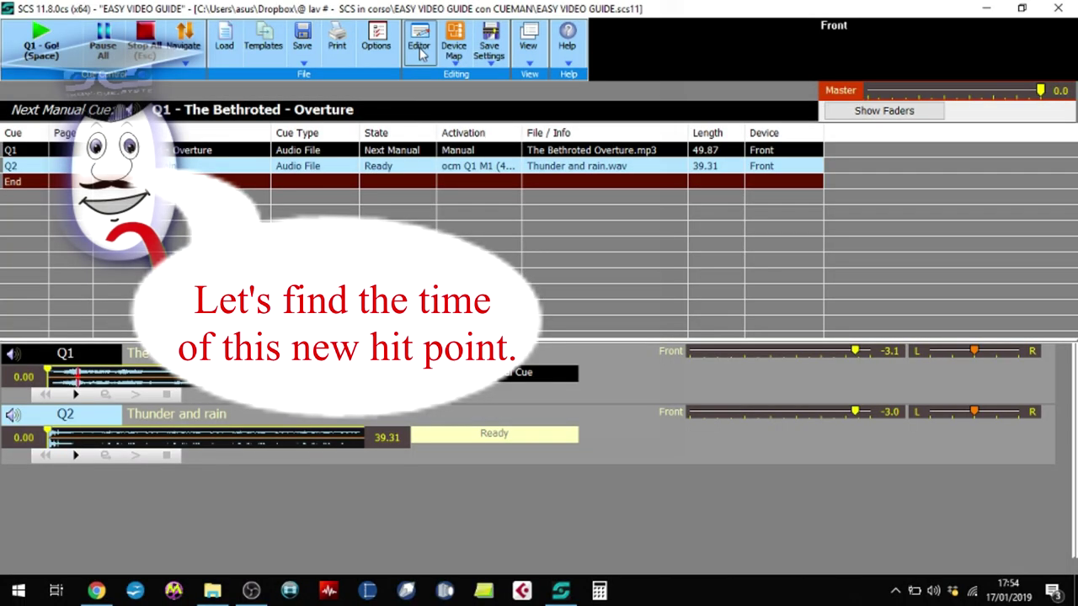
# Open the cue editor and briefly test-play the overture from about 0:29 to locate the hit point near 0:30.
pyautogui.click(420, 48)
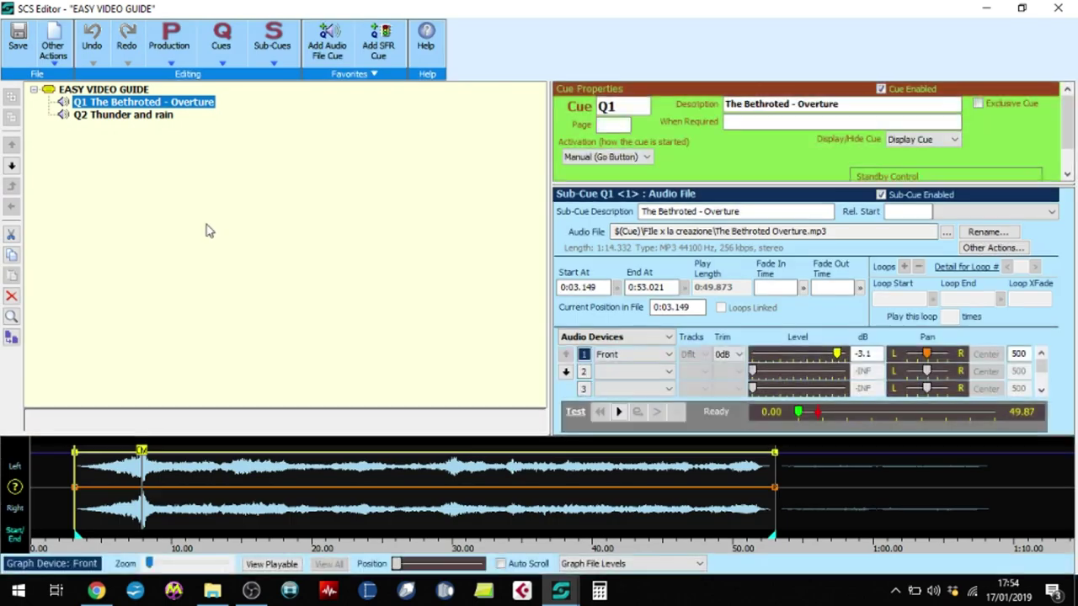
pyautogui.click(437, 492)
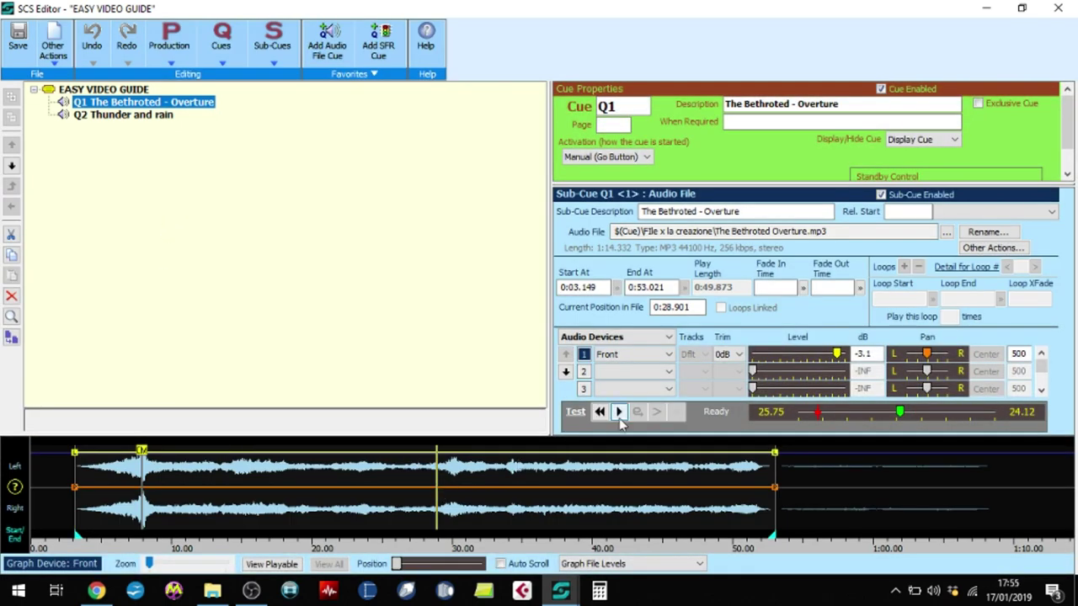
pyautogui.click(618, 411)
pyautogui.click(618, 412)
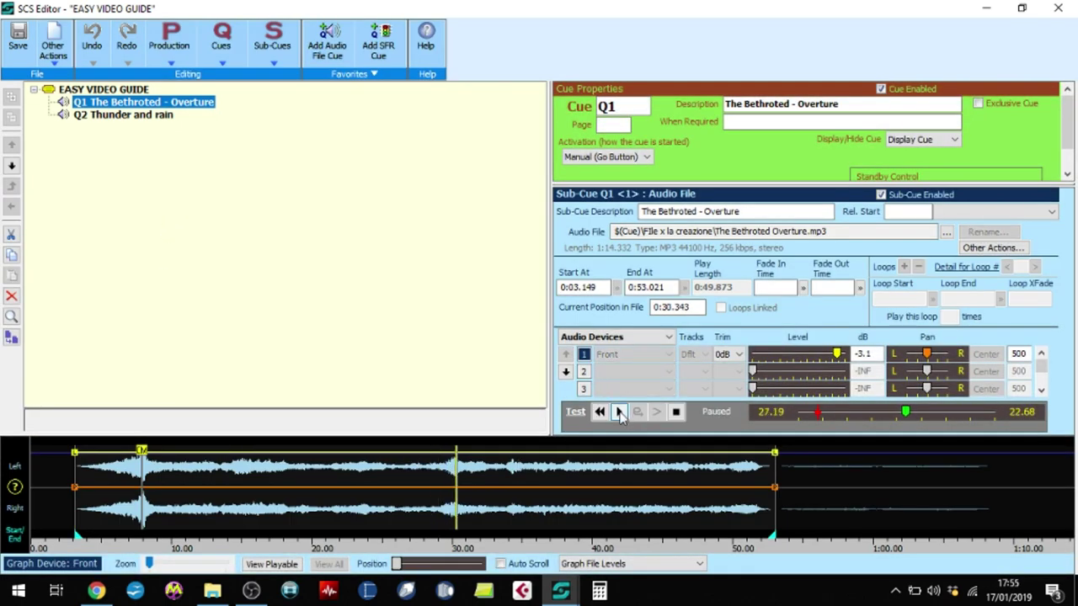
pyautogui.click(454, 480)
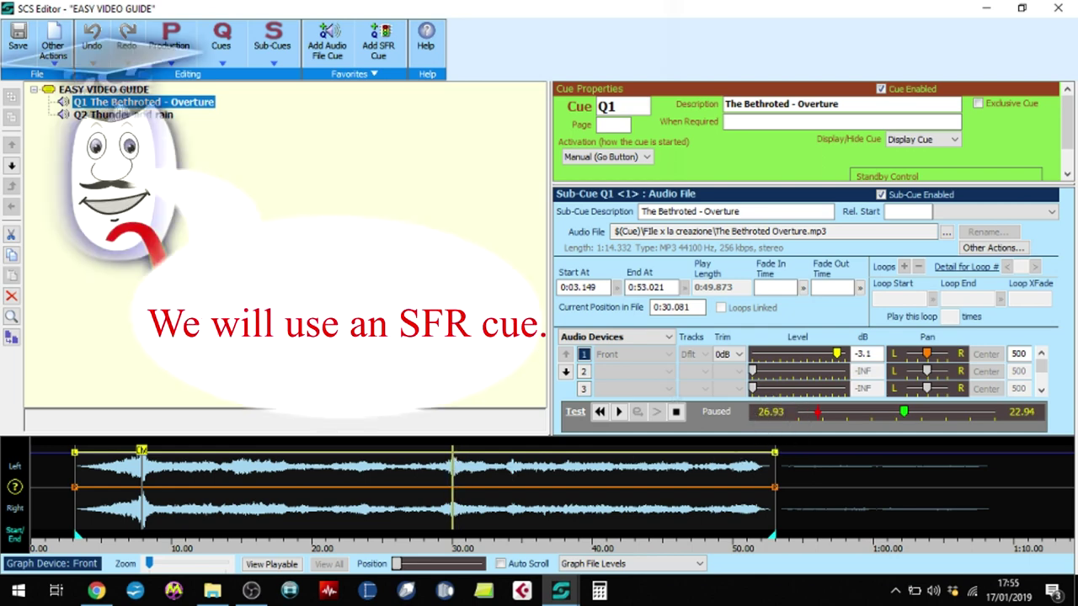
# Add an SFR cue after Q2 that uses FADE OUT and then STOP on Thunder and rain, with a 5-second fade time override.
pyautogui.click(123, 115)
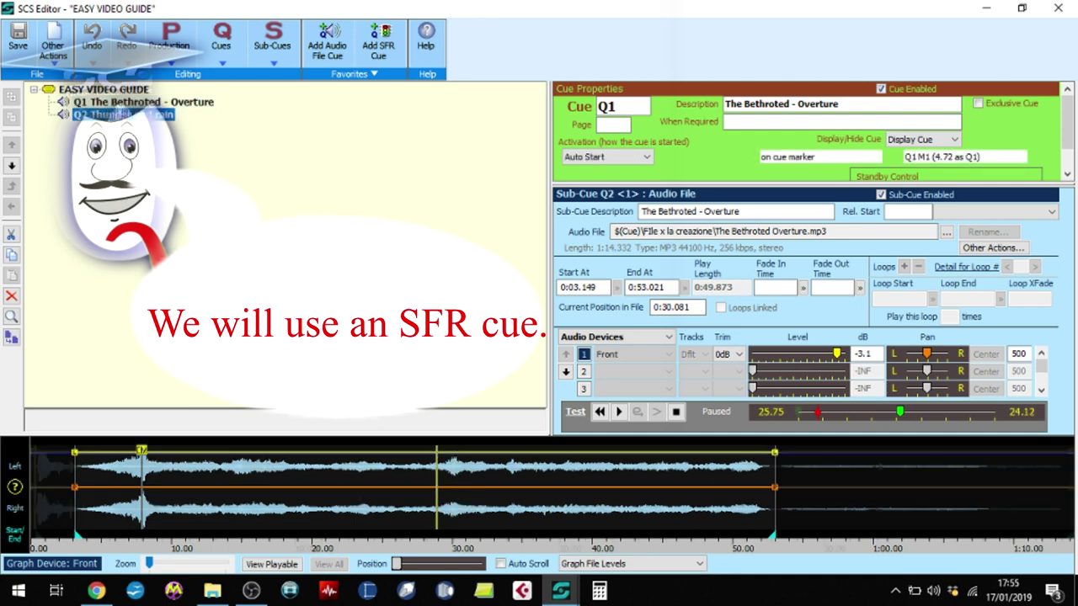
pyautogui.click(388, 60)
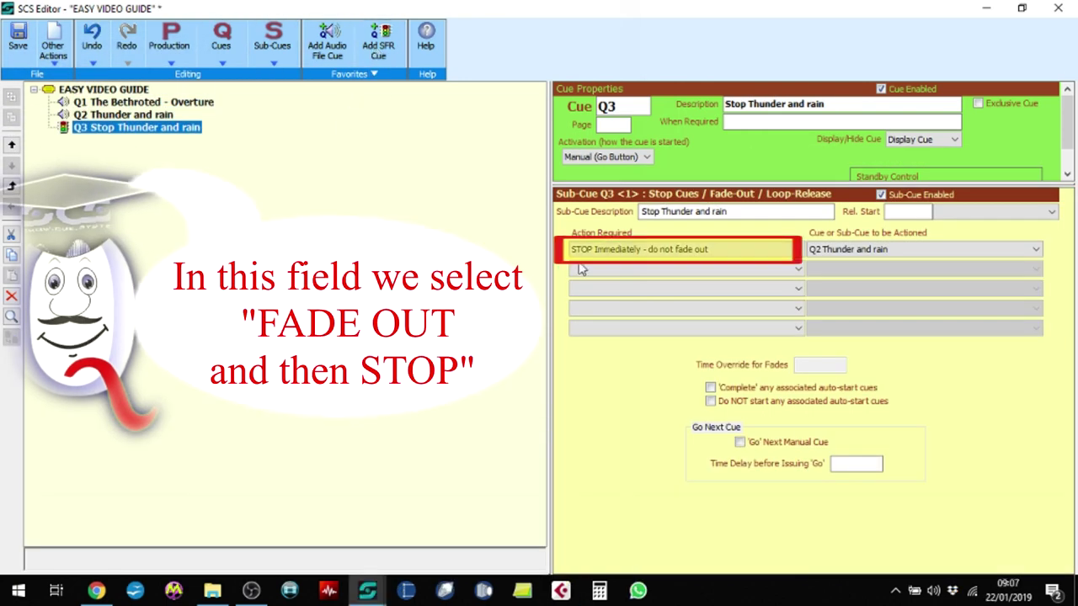
pyautogui.click(783, 250)
pyautogui.click(655, 285)
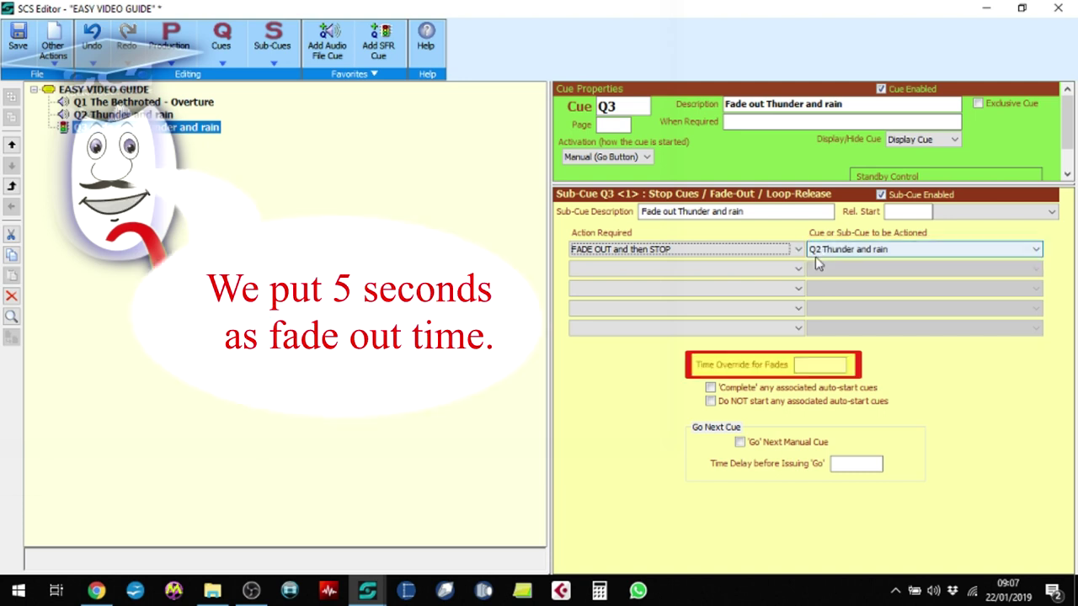
pyautogui.click(817, 363)
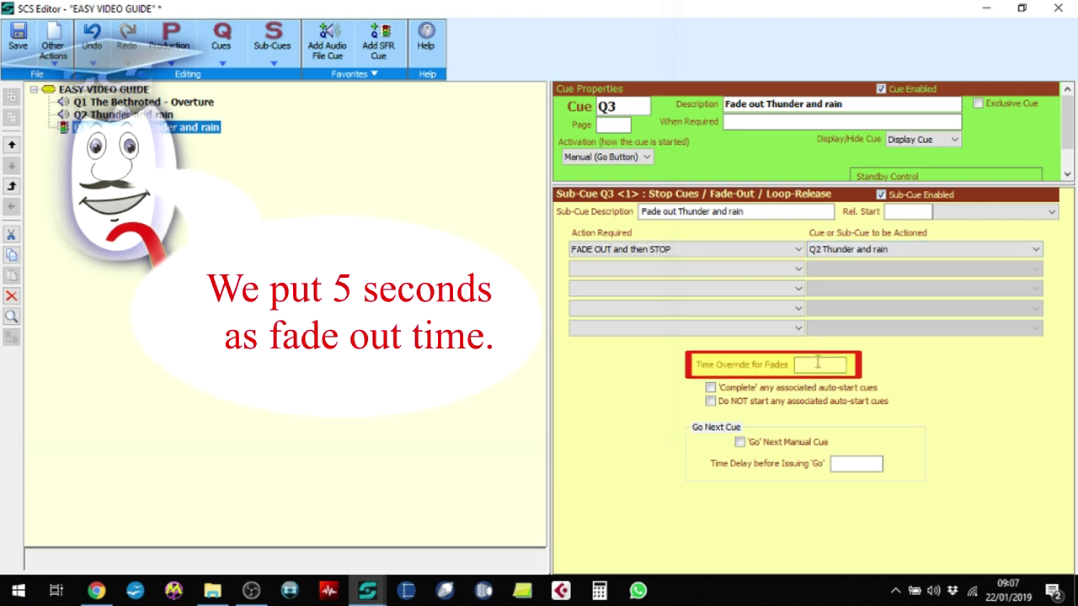
pyautogui.write('5')
pyautogui.press('Tab')
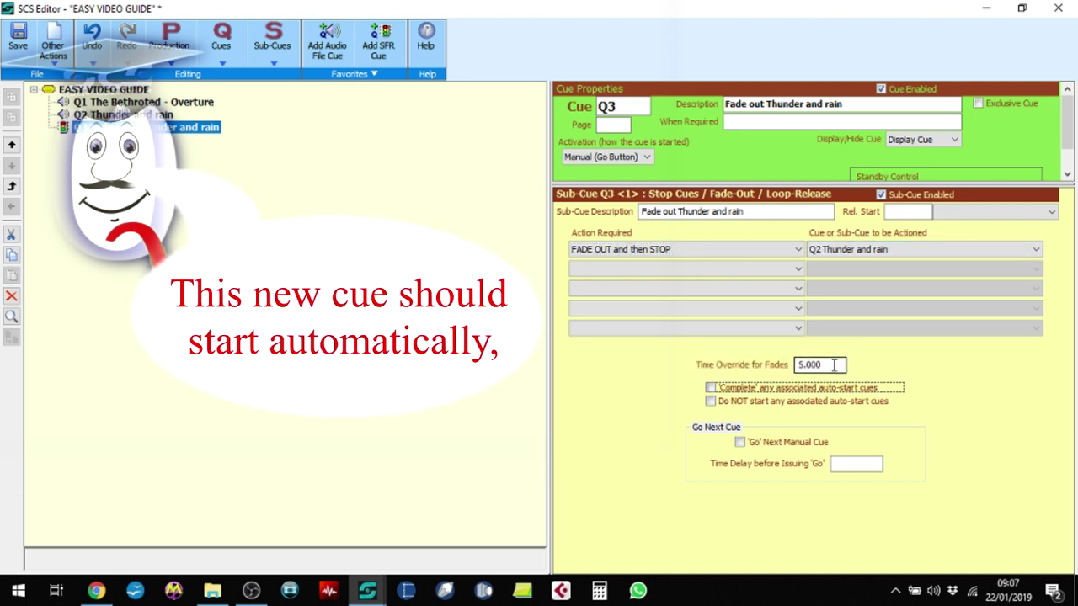
# Set the fade-out cue's activation to Auto Start 27 seconds after the start of Q1 The Bethroted - Overture.
pyautogui.click(646, 157)
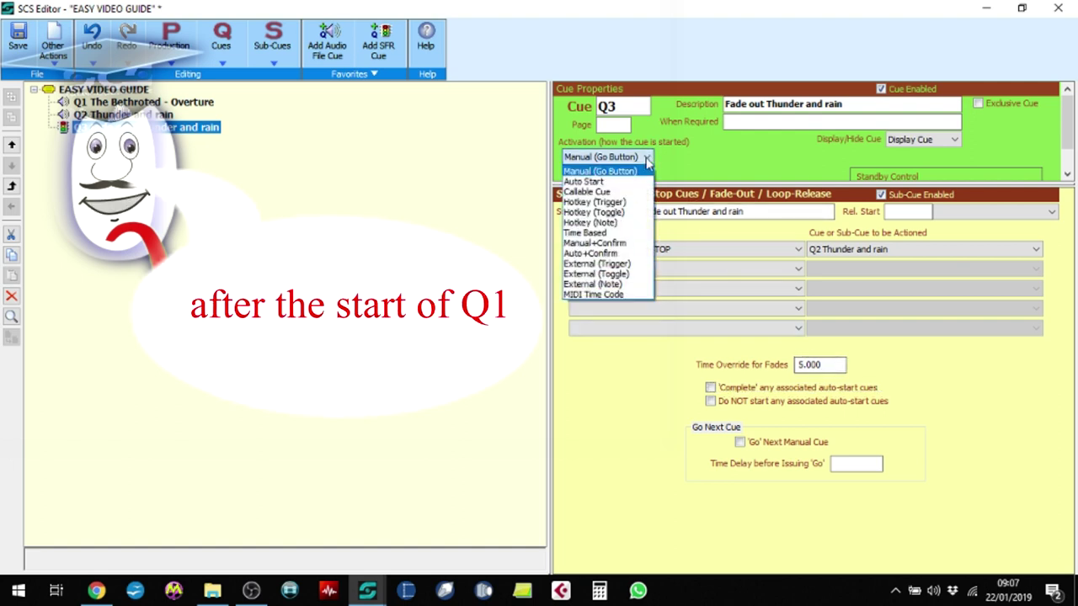
pyautogui.click(583, 181)
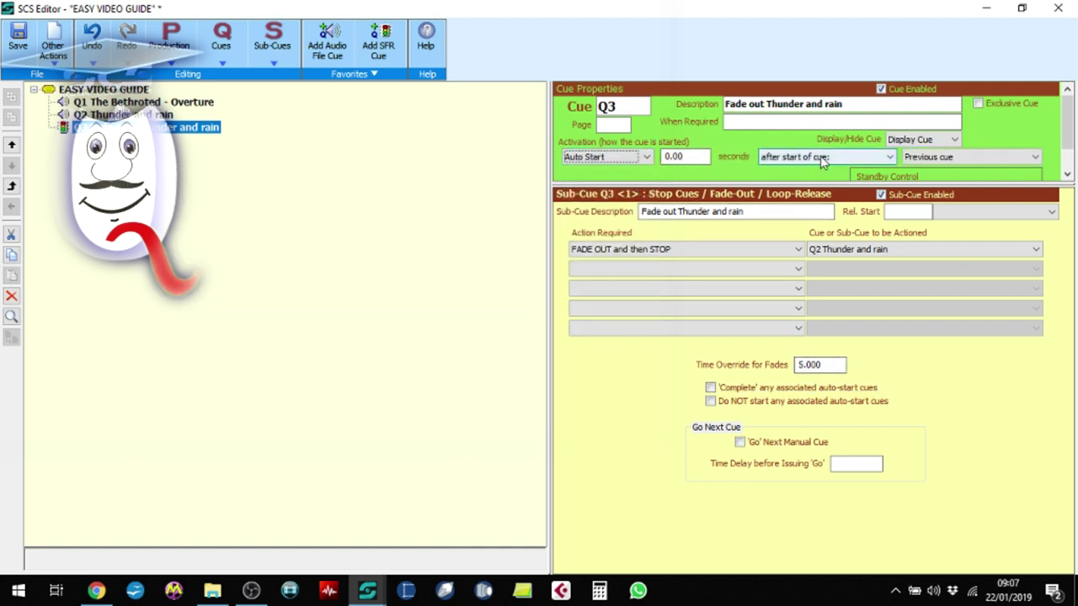
pyautogui.click(935, 157)
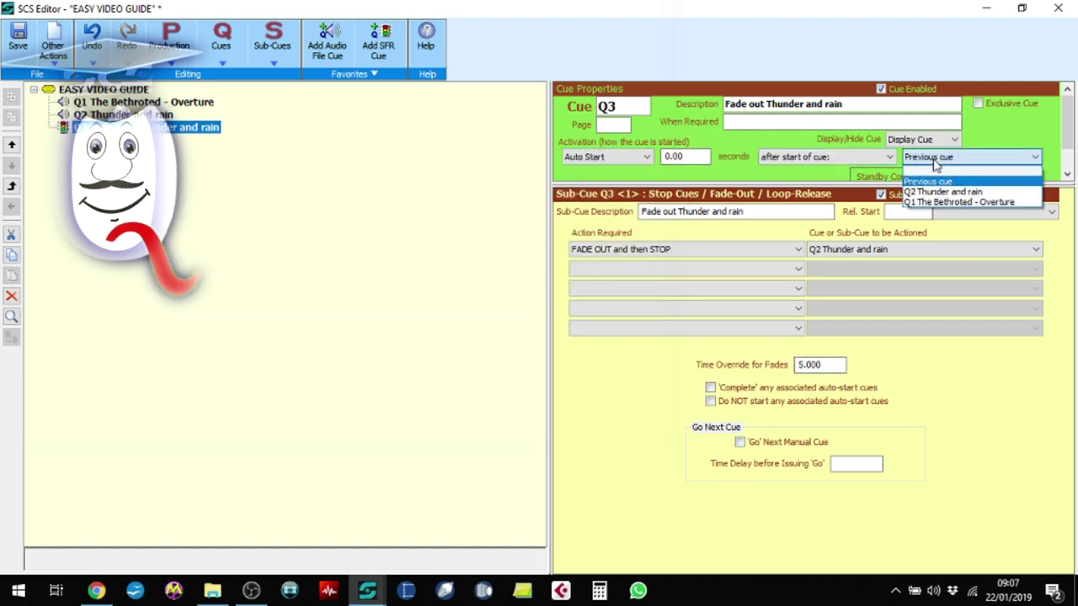
pyautogui.click(937, 203)
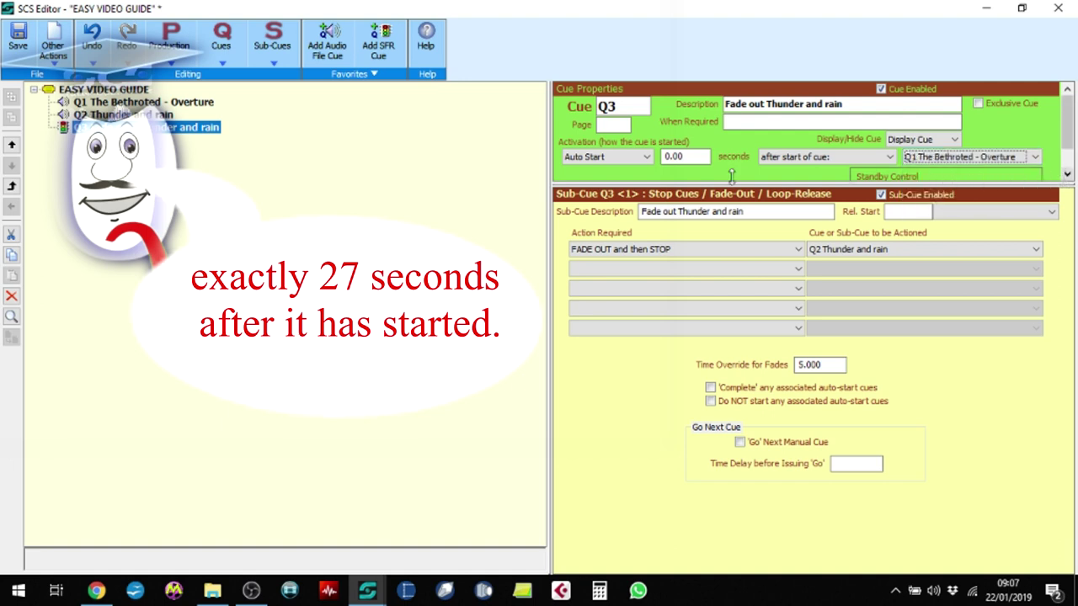
pyautogui.click(698, 156)
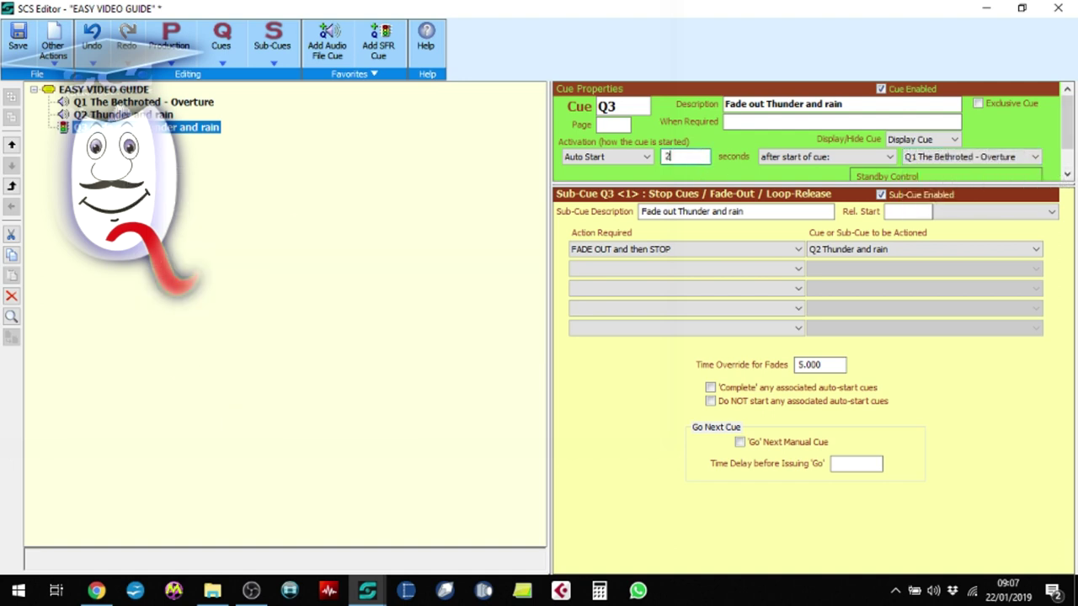
pyautogui.press('Tab')
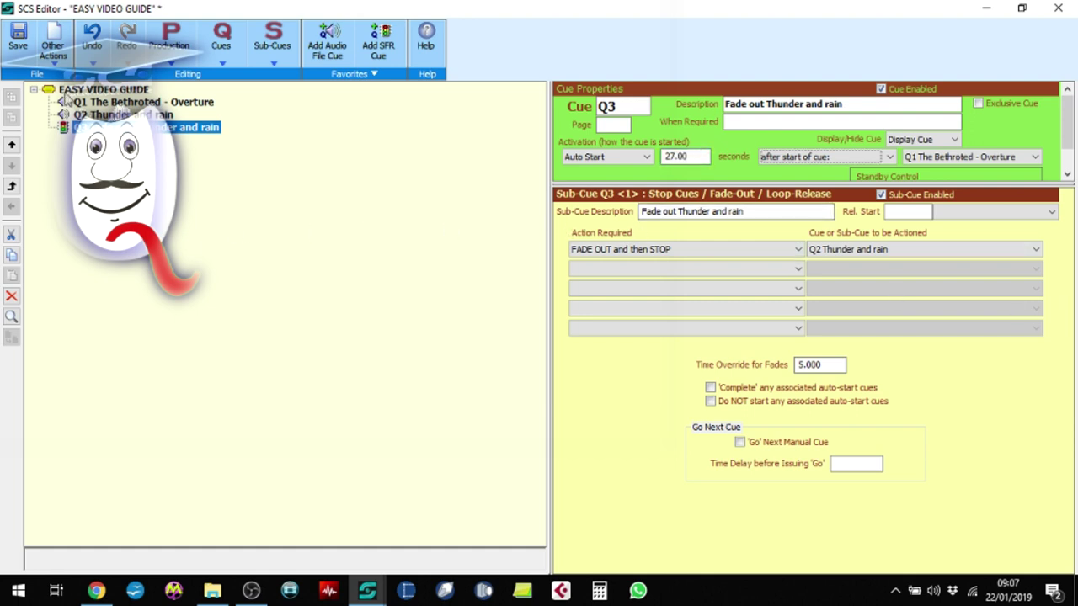
# Save the production, return to the main cue list and run Q1 to test the automatic fade-out.
pyautogui.click(17, 38)
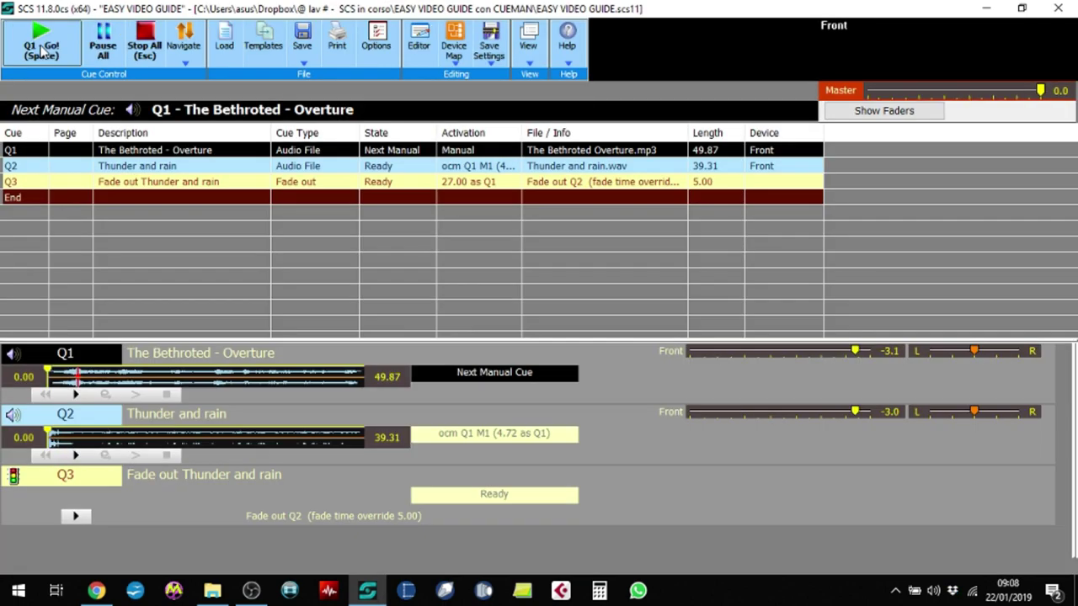
pyautogui.click(40, 48)
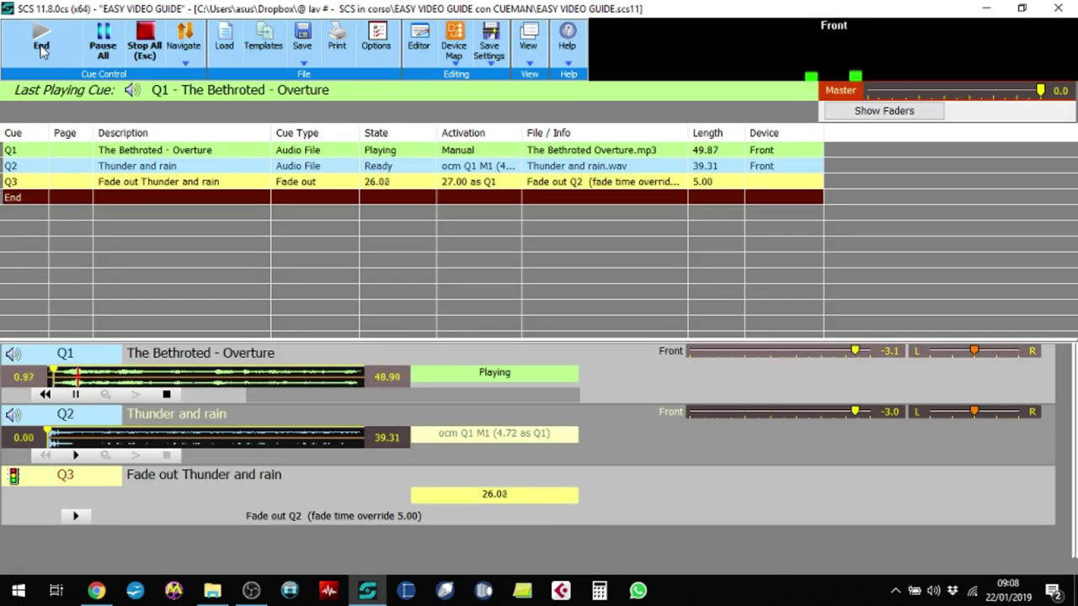